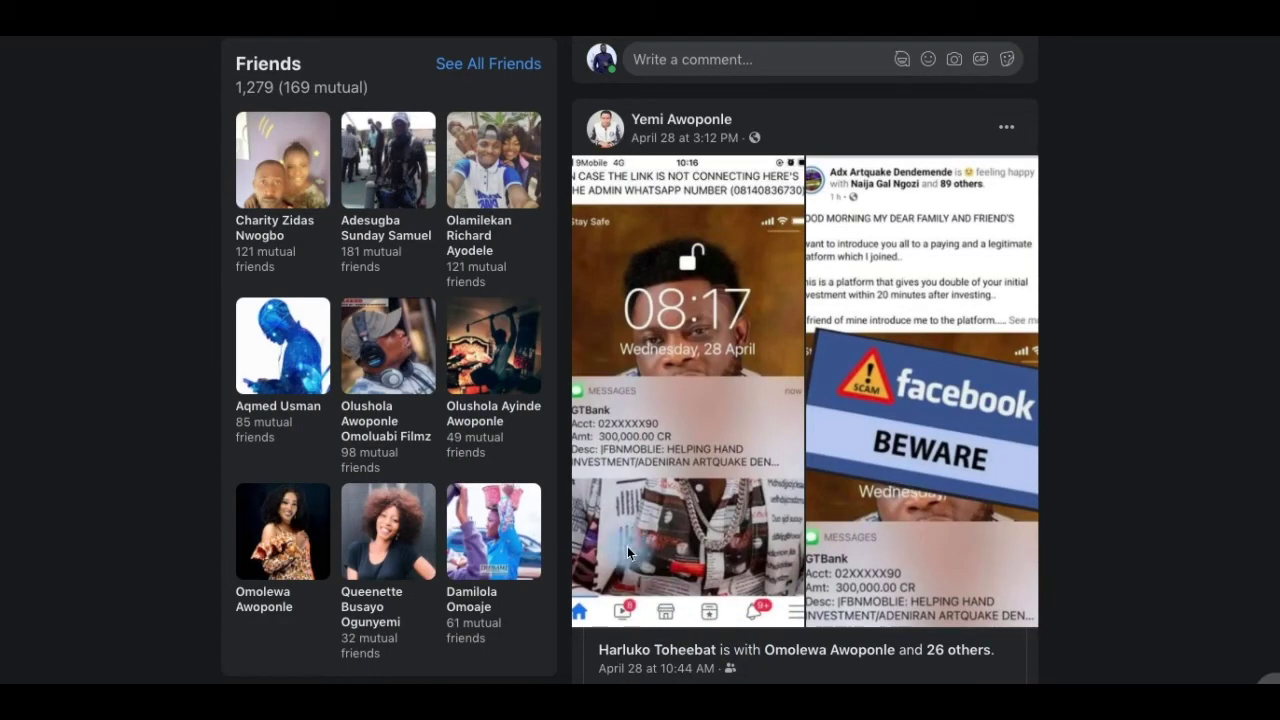
- View the post's photo, open Settings & Privacy, and scroll to Two-Factor Authentication
click(654, 343)
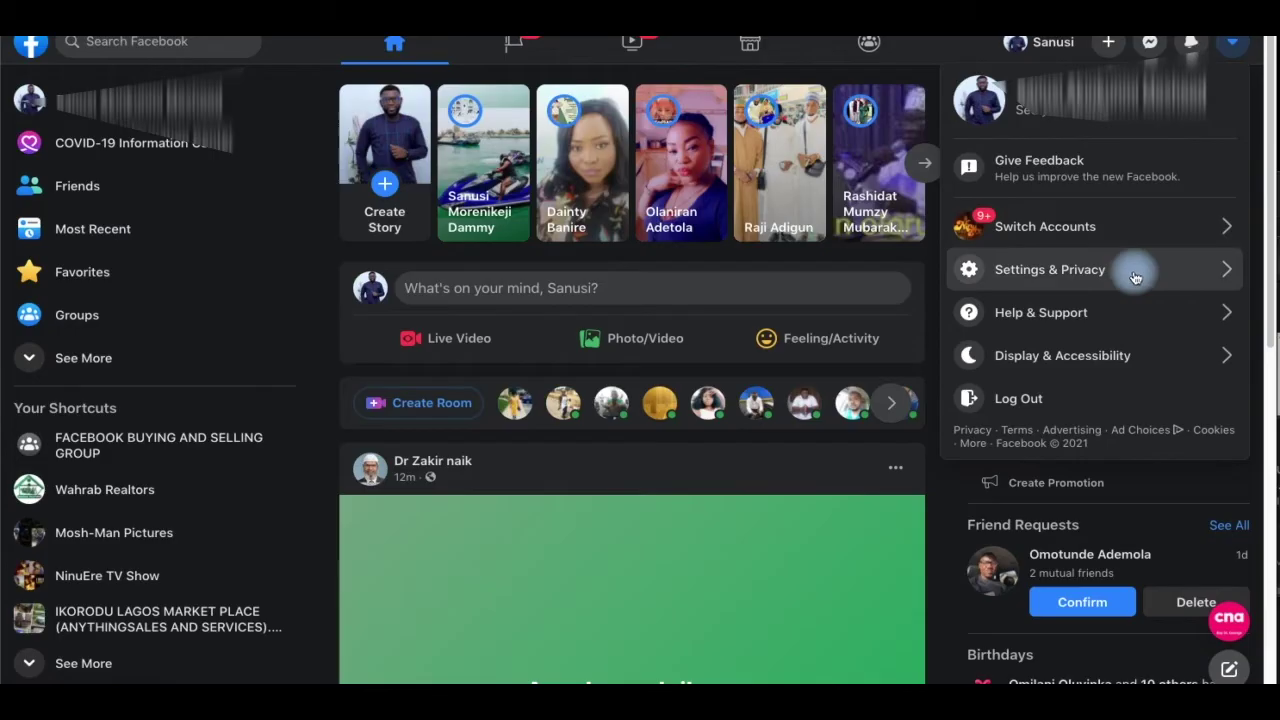
click(1073, 271)
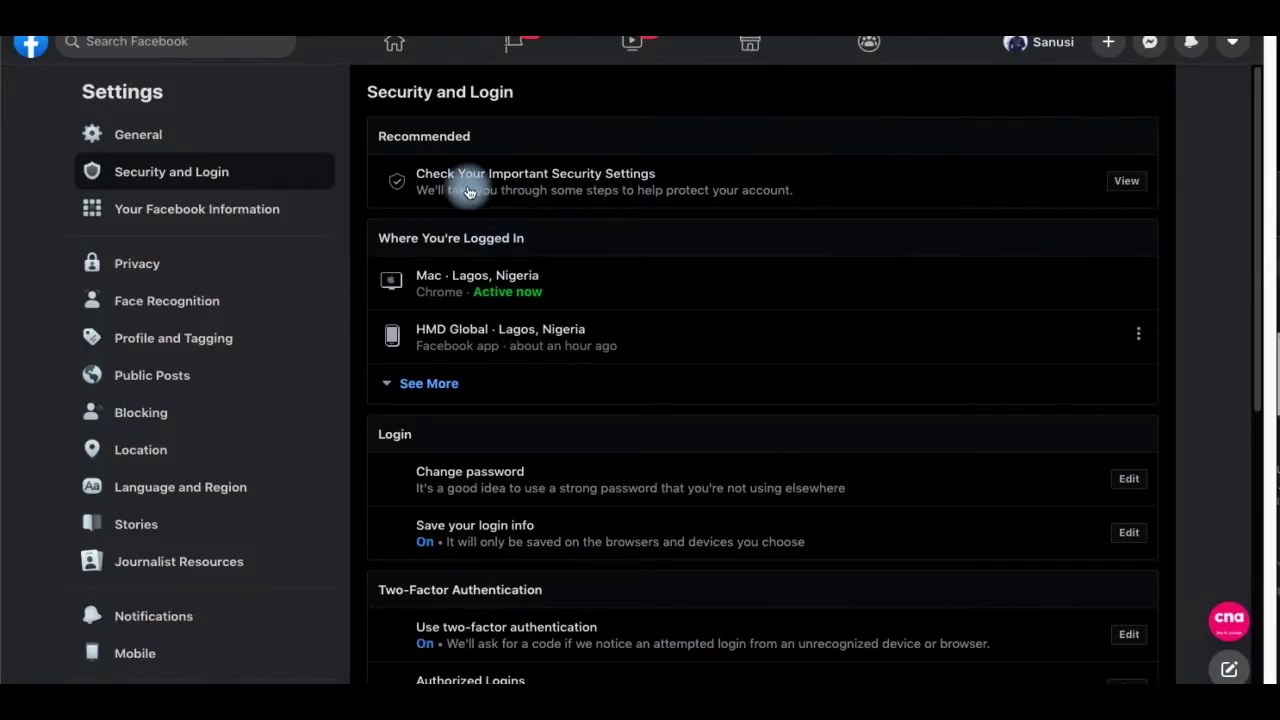
scroll(574, 451, down, 1)
scroll(595, 455, down, 2)
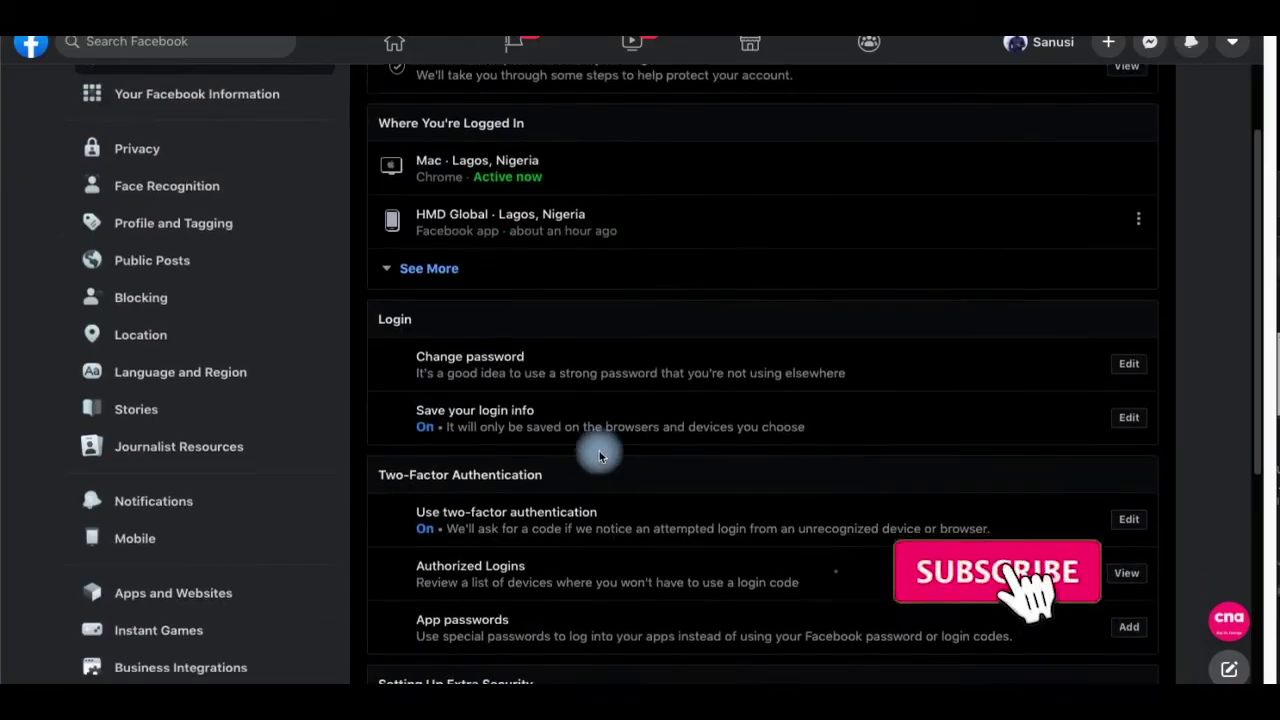
scroll(600, 457, down, 1)
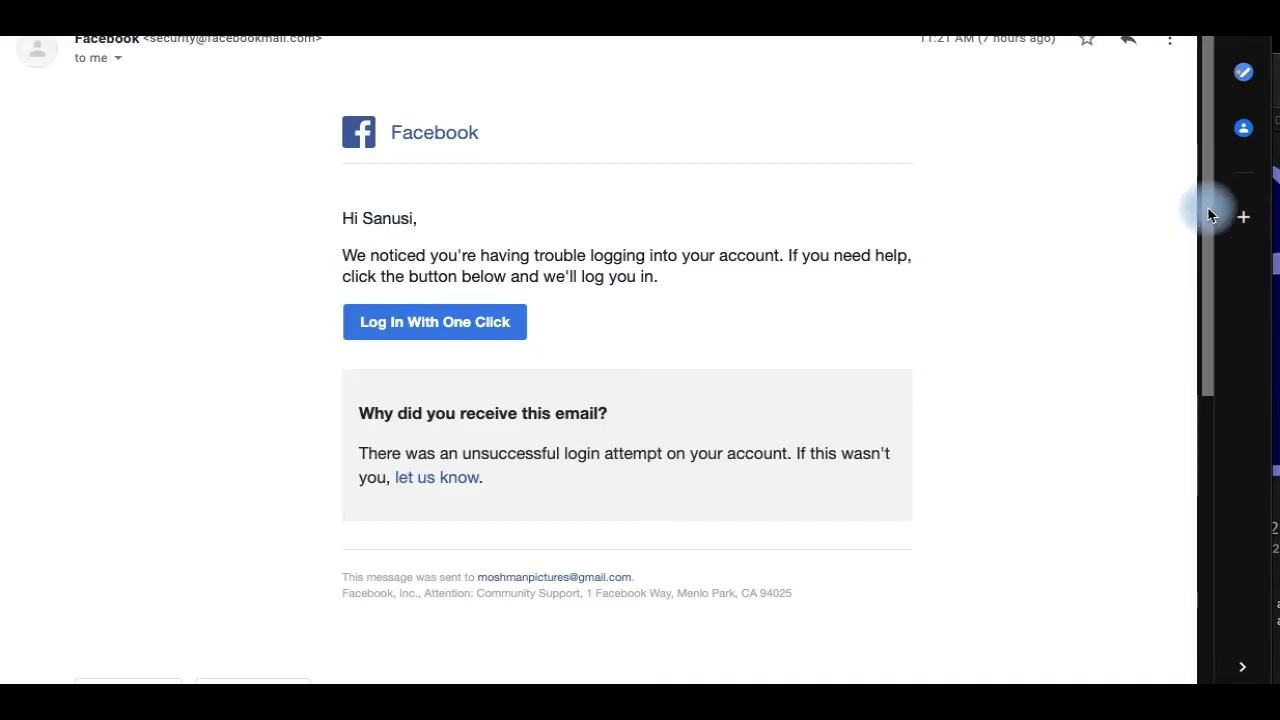
- Highlight 'unsuccessful' and 'If this wasn't you' in the Facebook login email, then deselect
mouse_move(1206, 186)
mouse_down()
mouse_move(1206, 223)
mouse_move(1206, 197)
mouse_up()
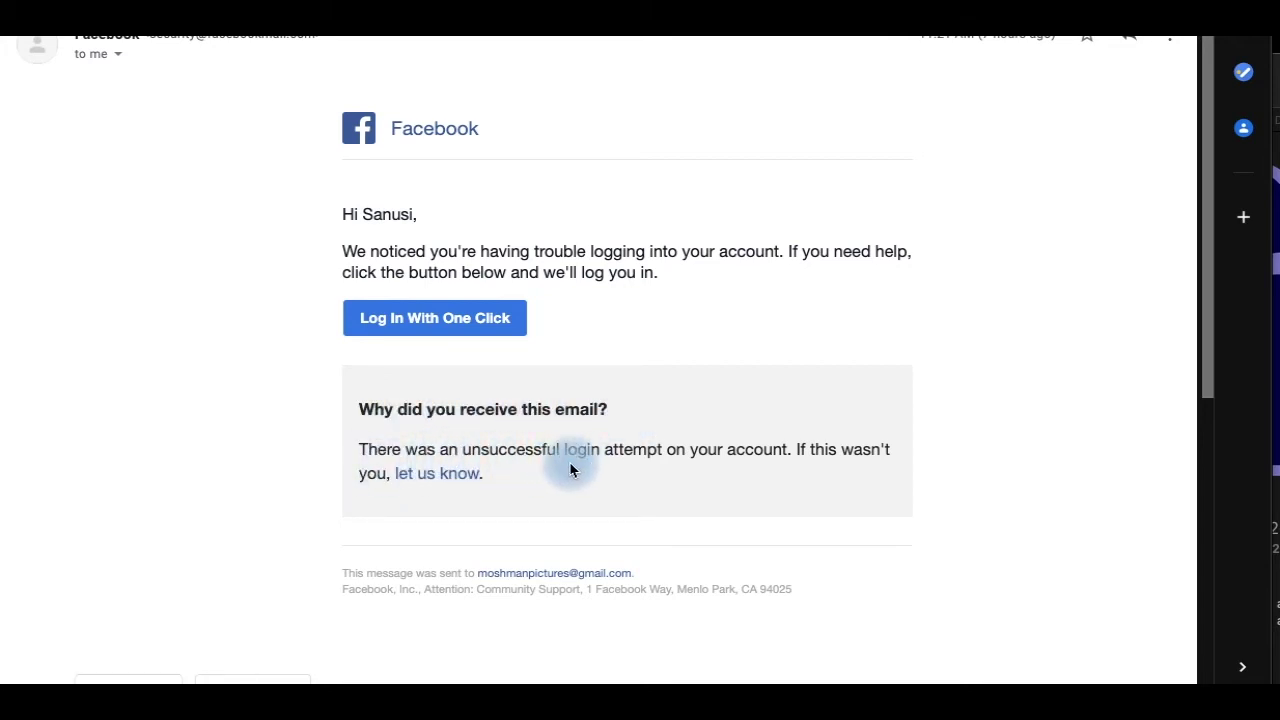
drag(463, 449, 560, 456)
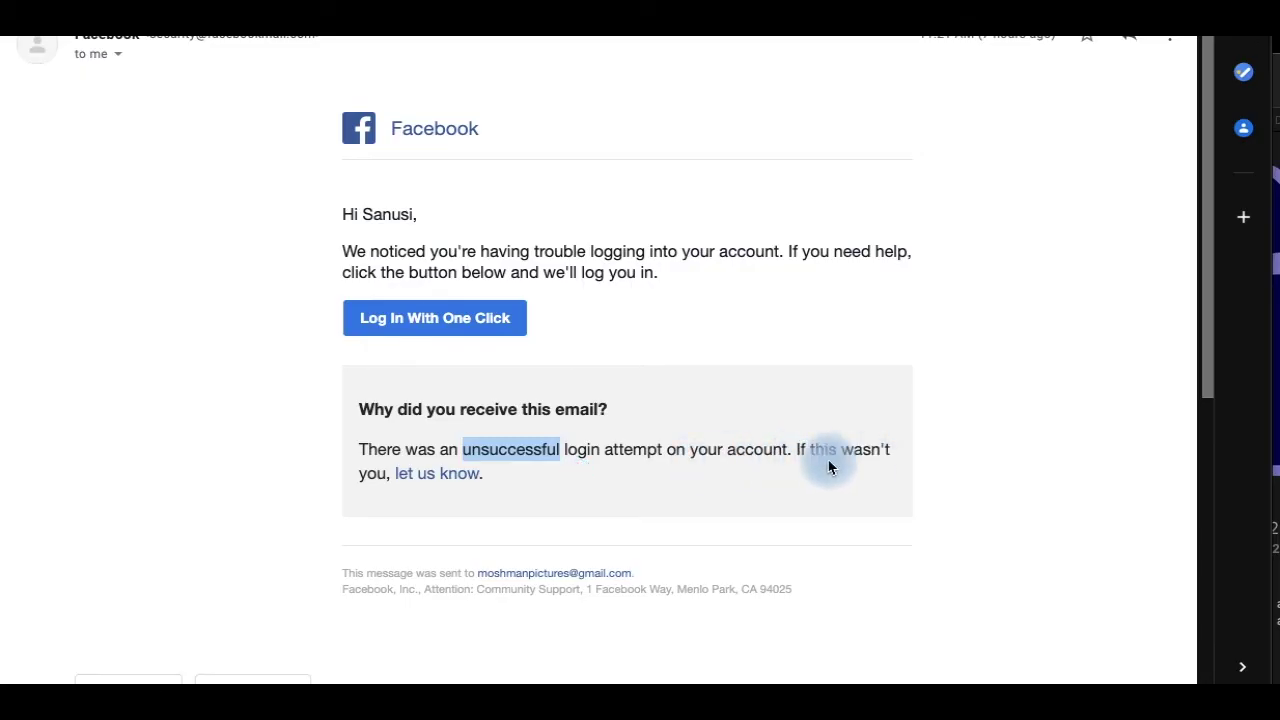
mouse_move(797, 449)
mouse_down()
mouse_move(856, 469)
mouse_move(390, 477)
mouse_up()
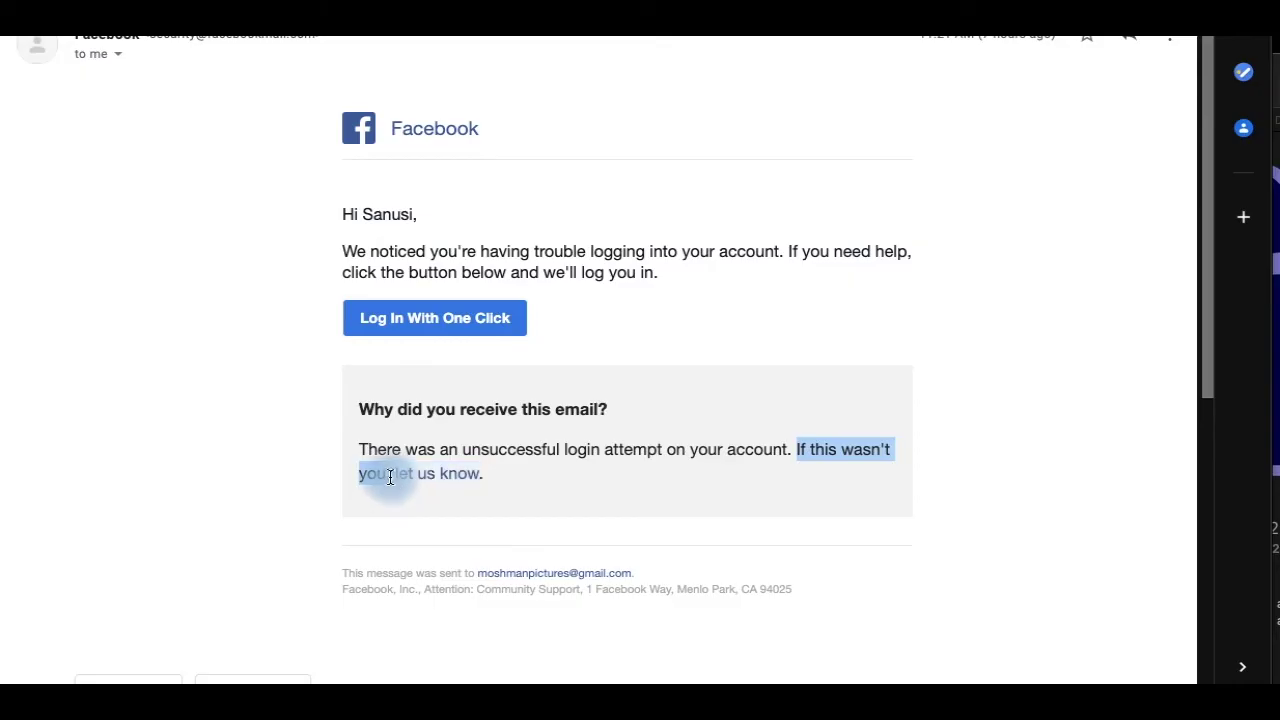
drag(391, 479, 407, 459)
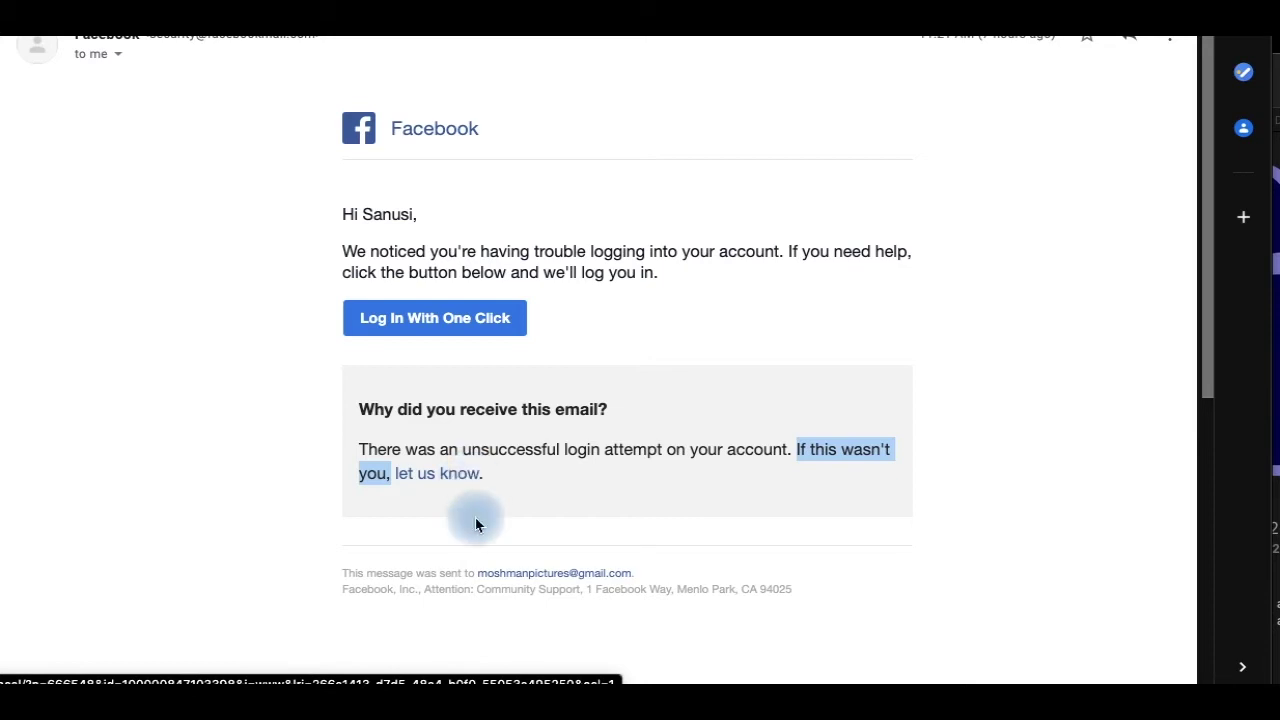
click(468, 516)
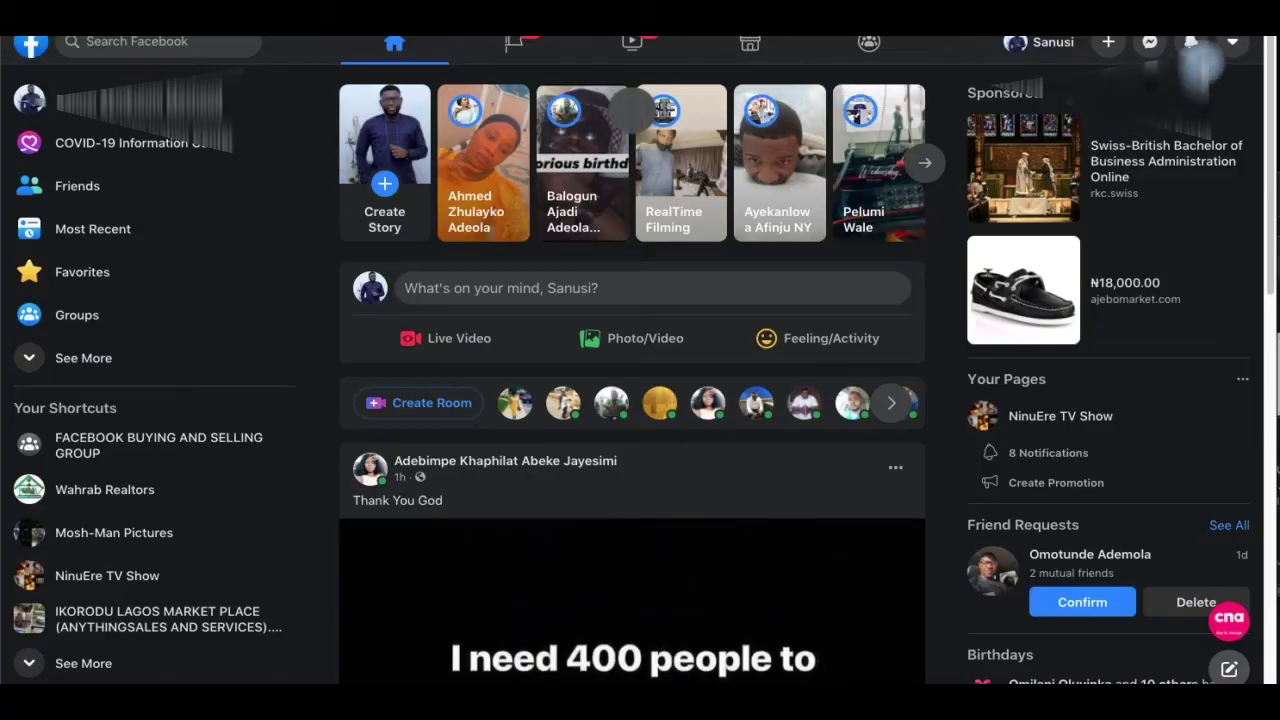
- Go through account menu > Settings & Privacy > Settings to Security and Login
click(1235, 47)
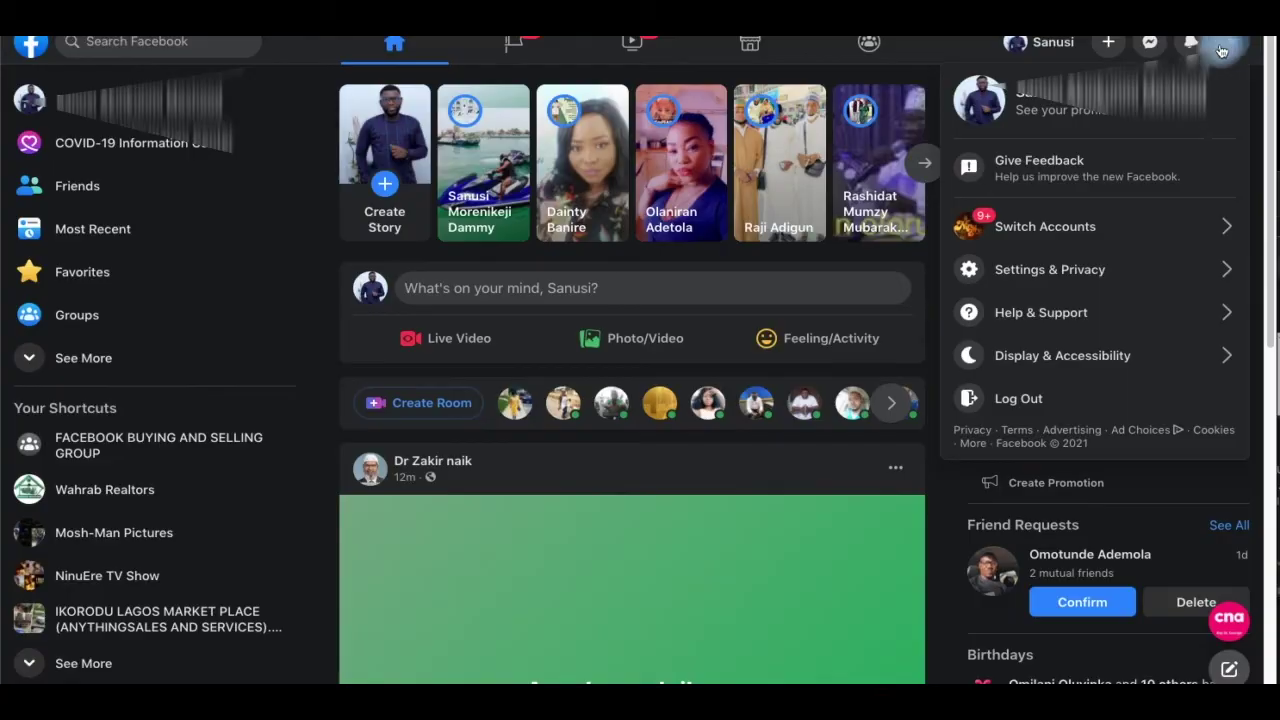
click(1072, 270)
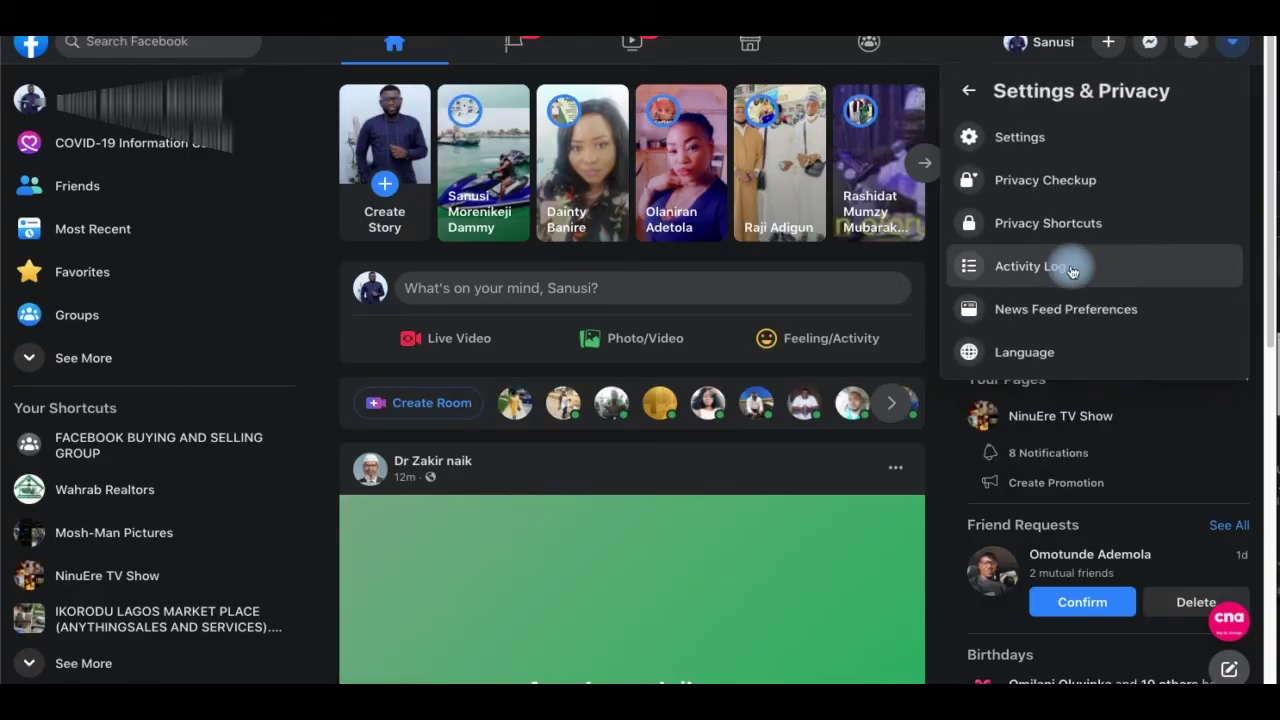
click(1030, 140)
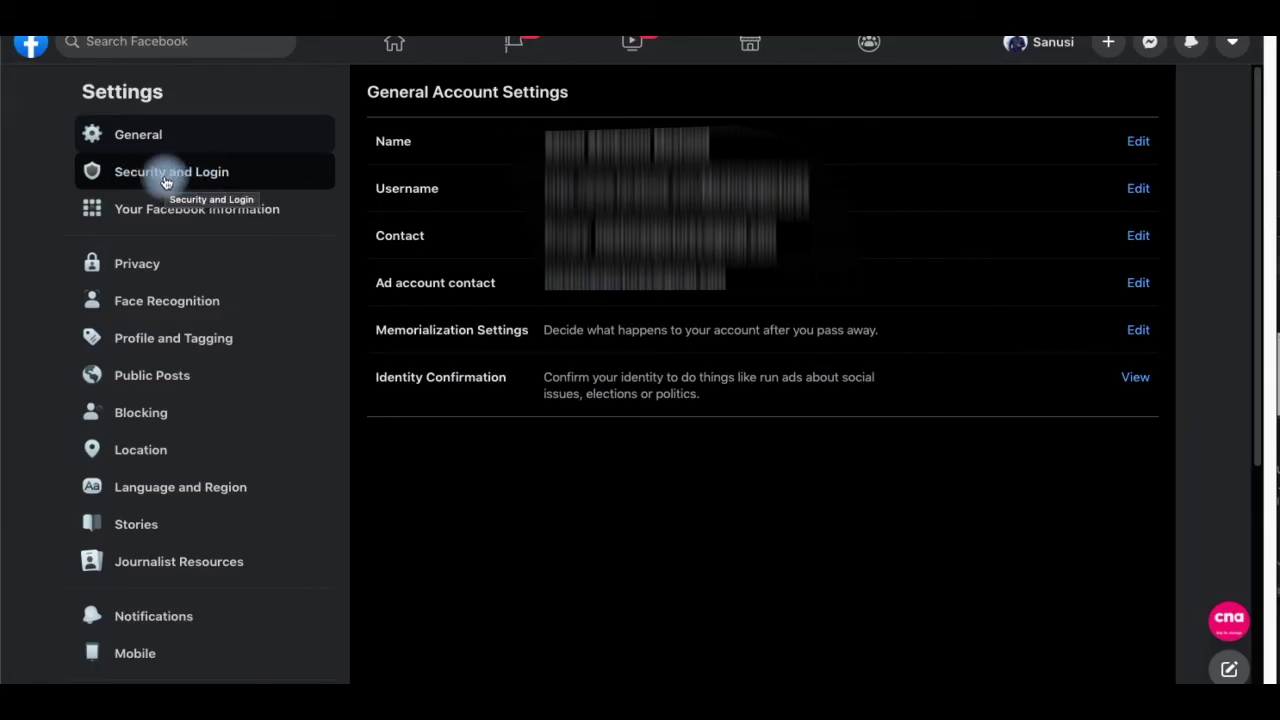
click(166, 182)
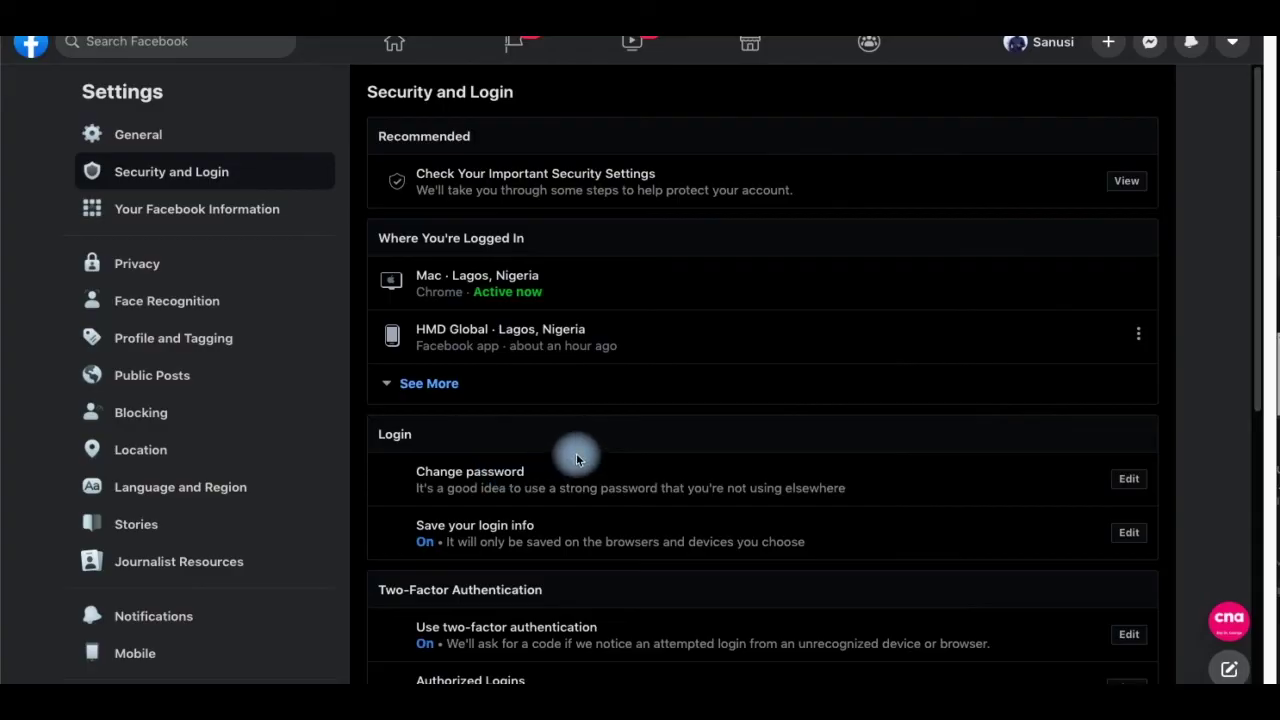
- Scroll the Security and Login page down to the Two-Factor Authentication section
scroll(575, 457, down, 1)
scroll(586, 451, down, 5)
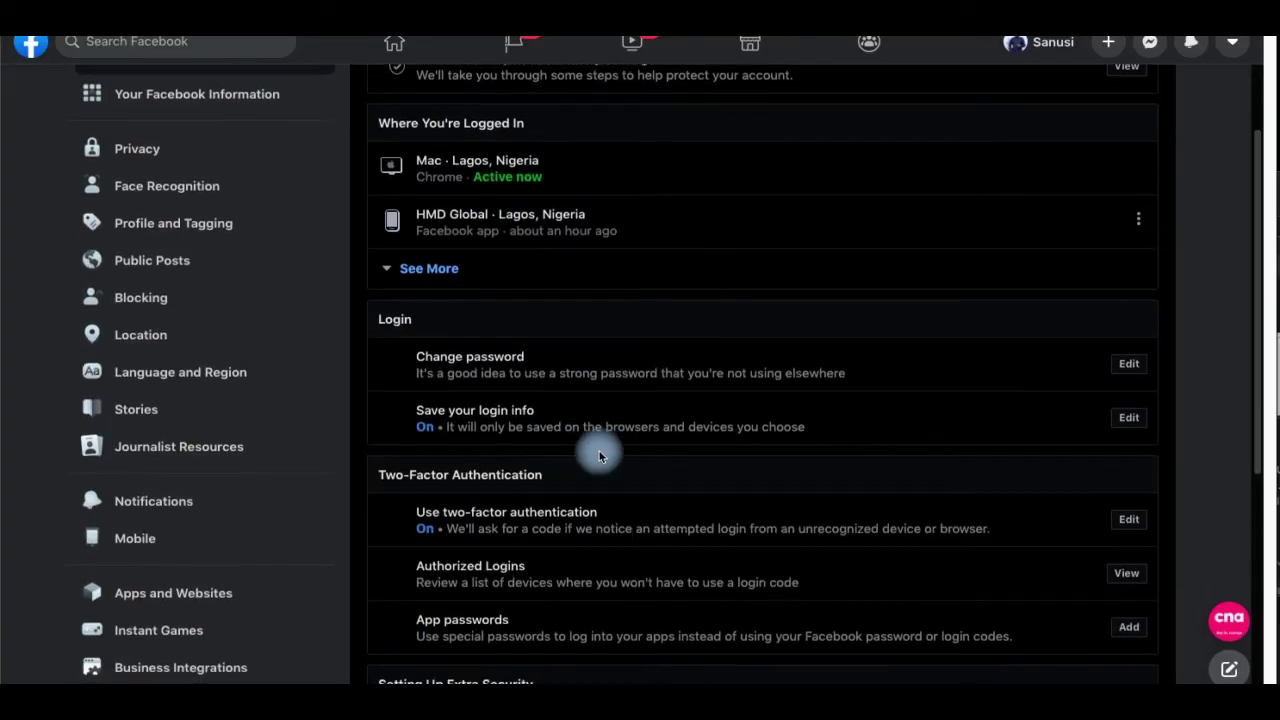
scroll(600, 470, down, 1)
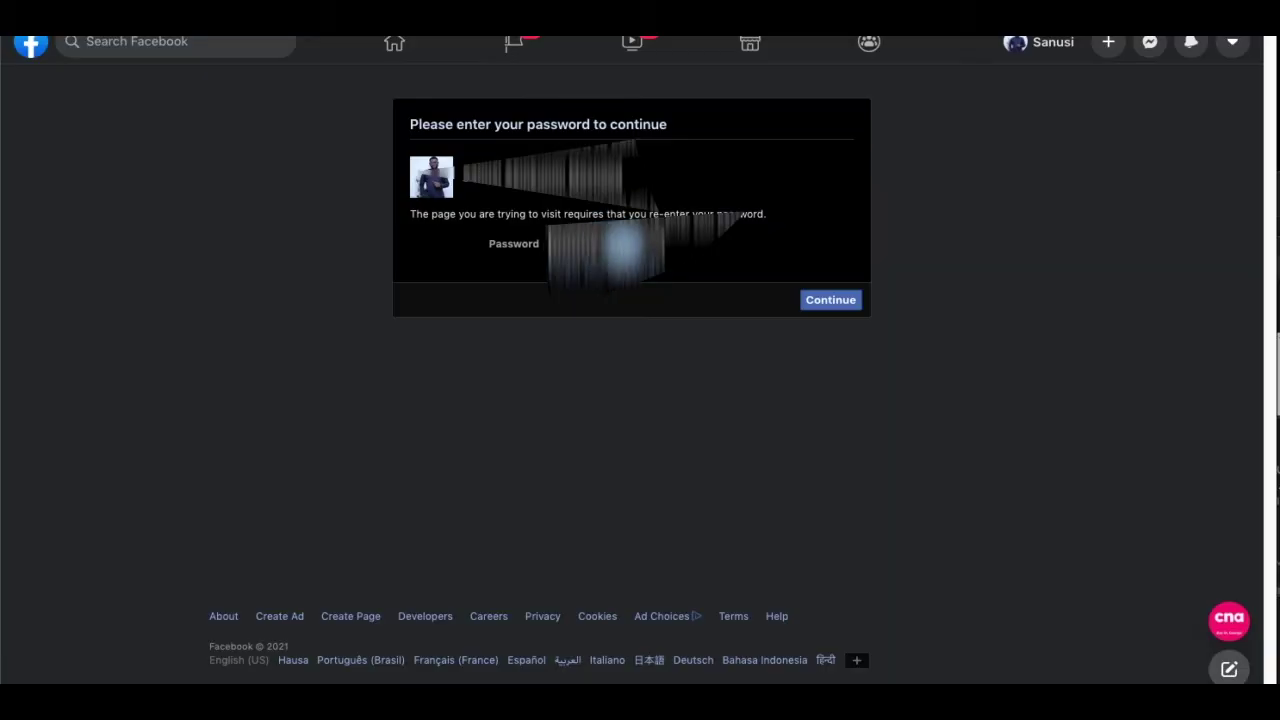
- Submit the re-entered password, save it in the browser, and scroll the two-factor page
click(836, 304)
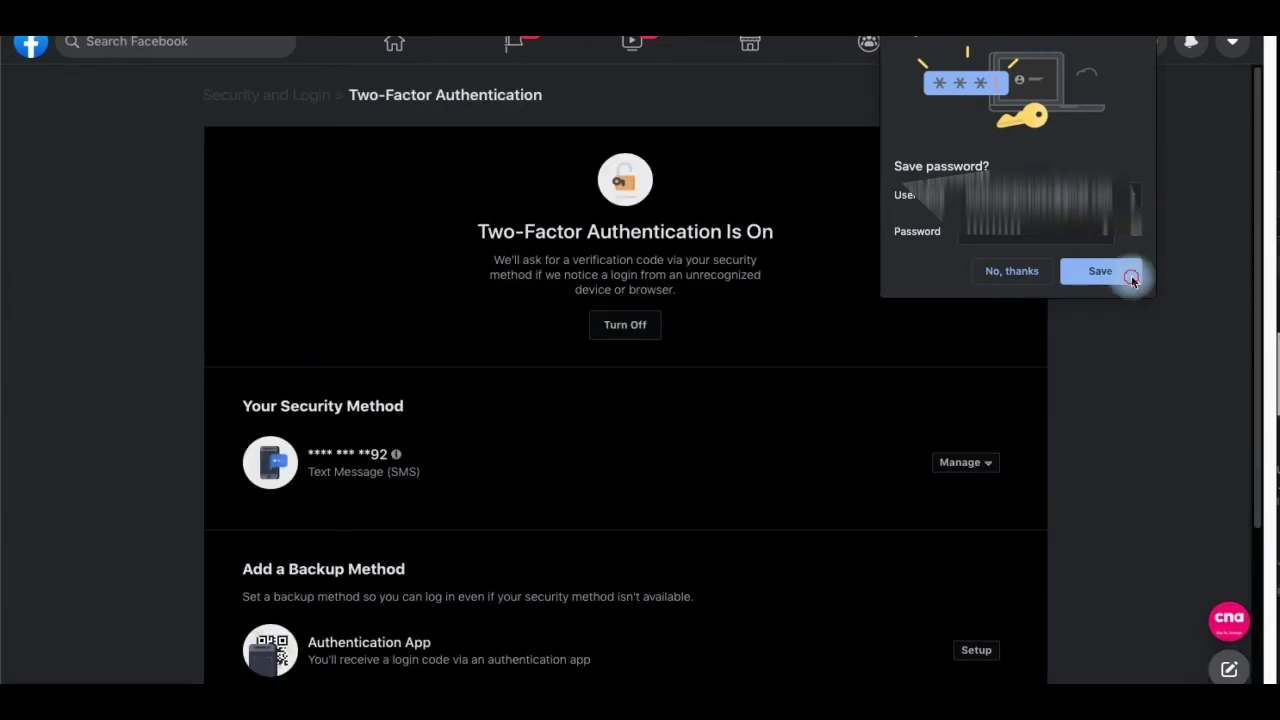
click(1130, 276)
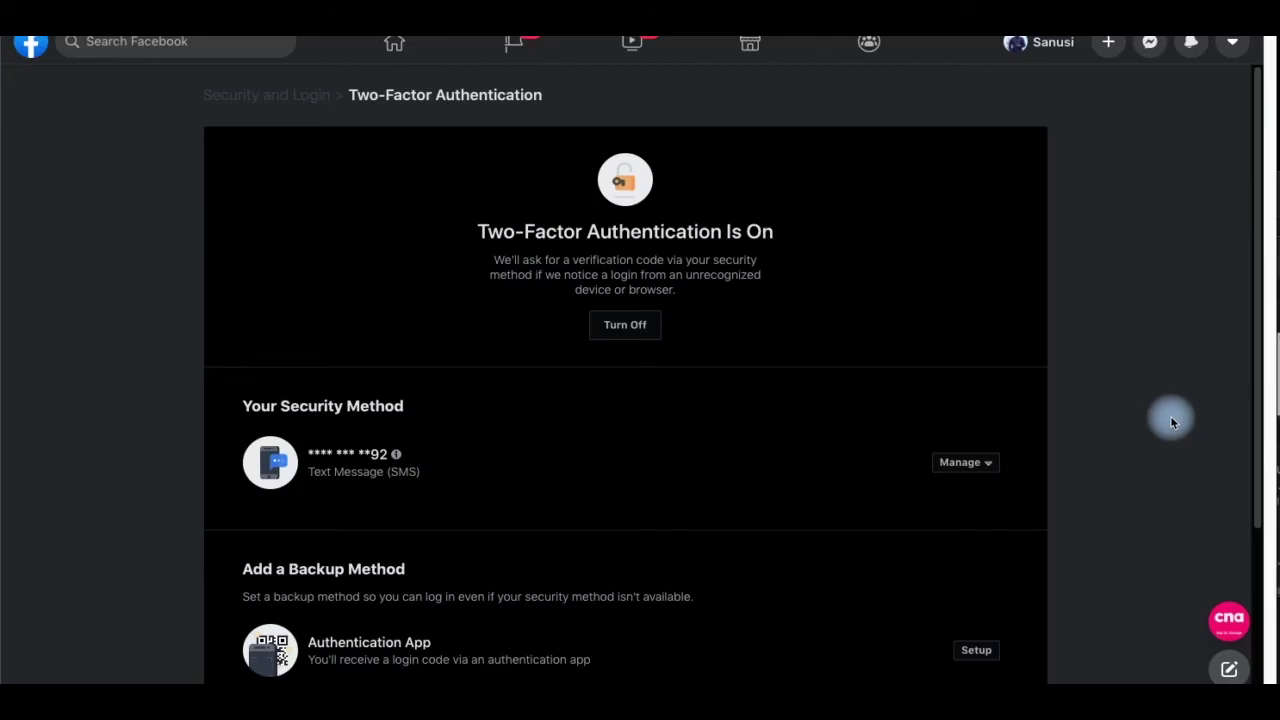
scroll(1173, 430, down, 1)
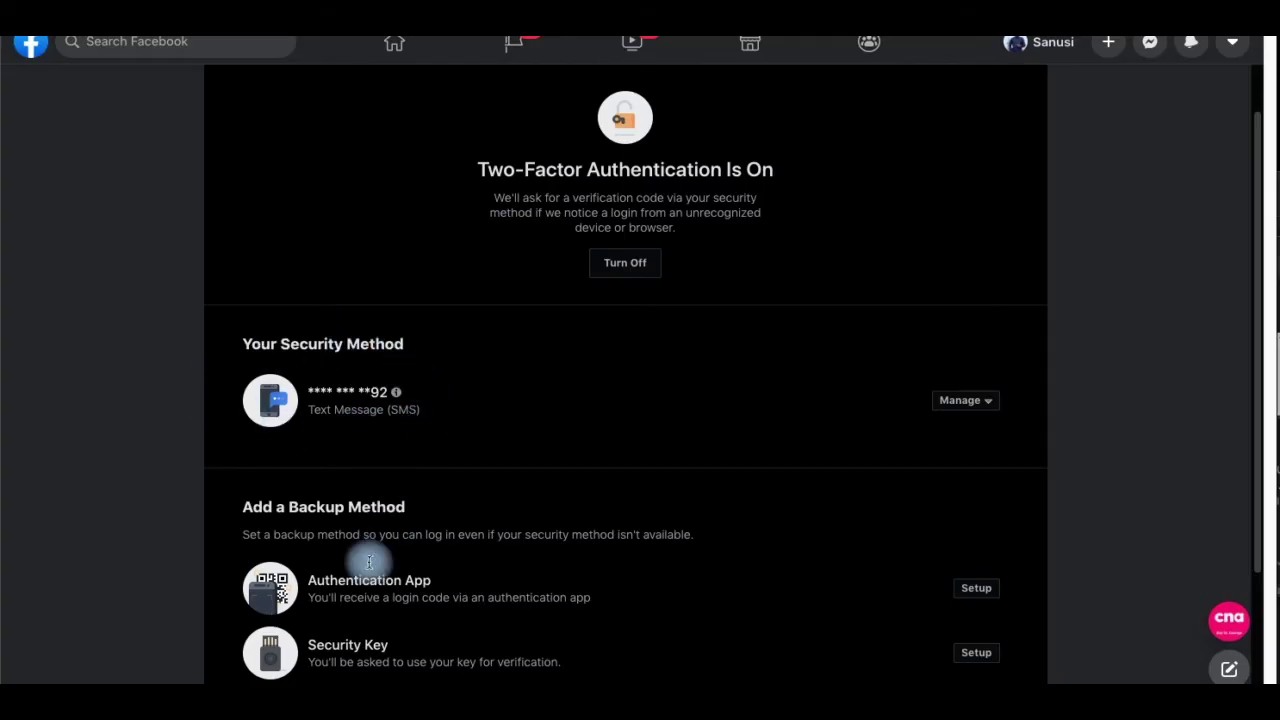
scroll(610, 450, down, 3)
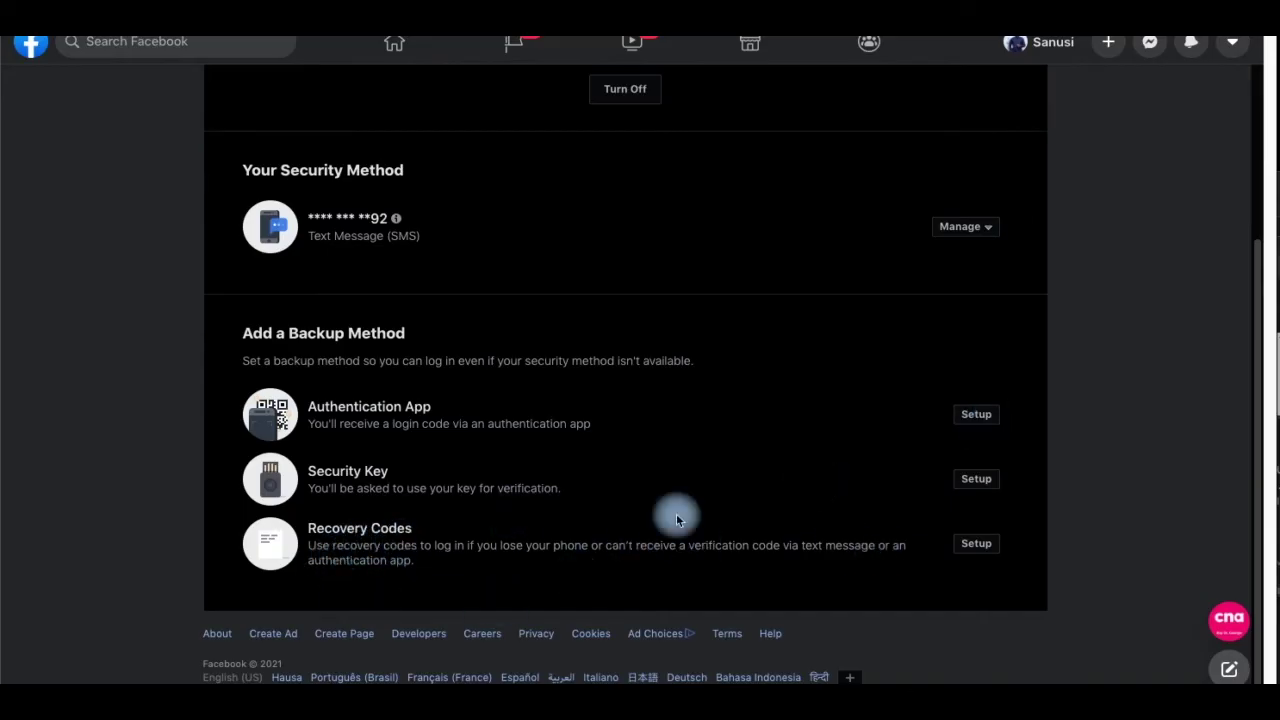
scroll(470, 280, up, 1)
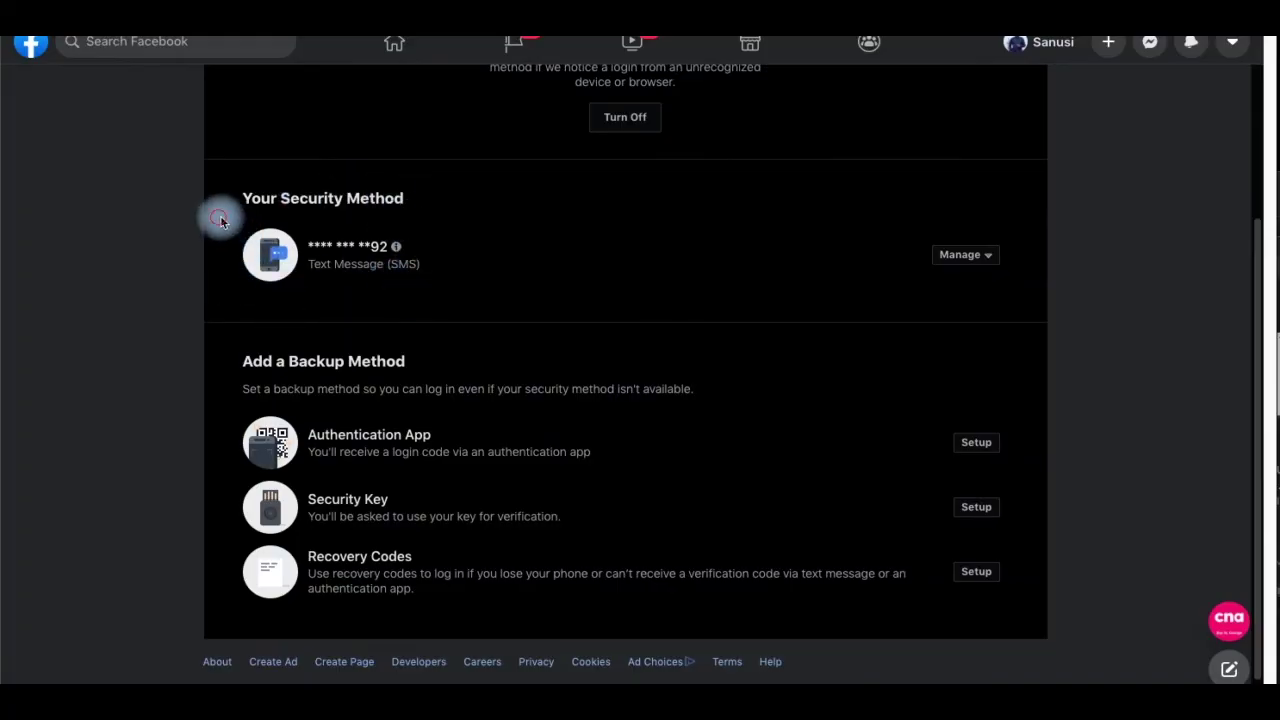
- Highlight the masked SMS phone number, clear the highlight, and scroll back up
drag(474, 256, 232, 207)
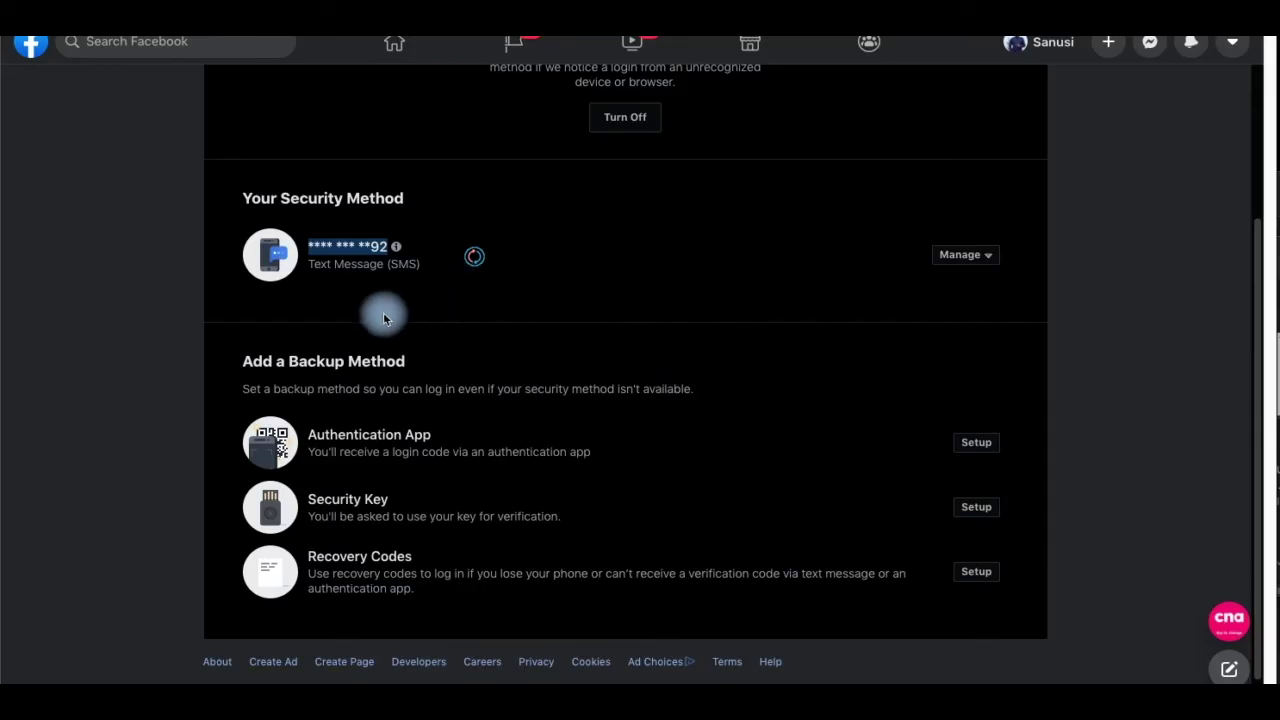
click(157, 226)
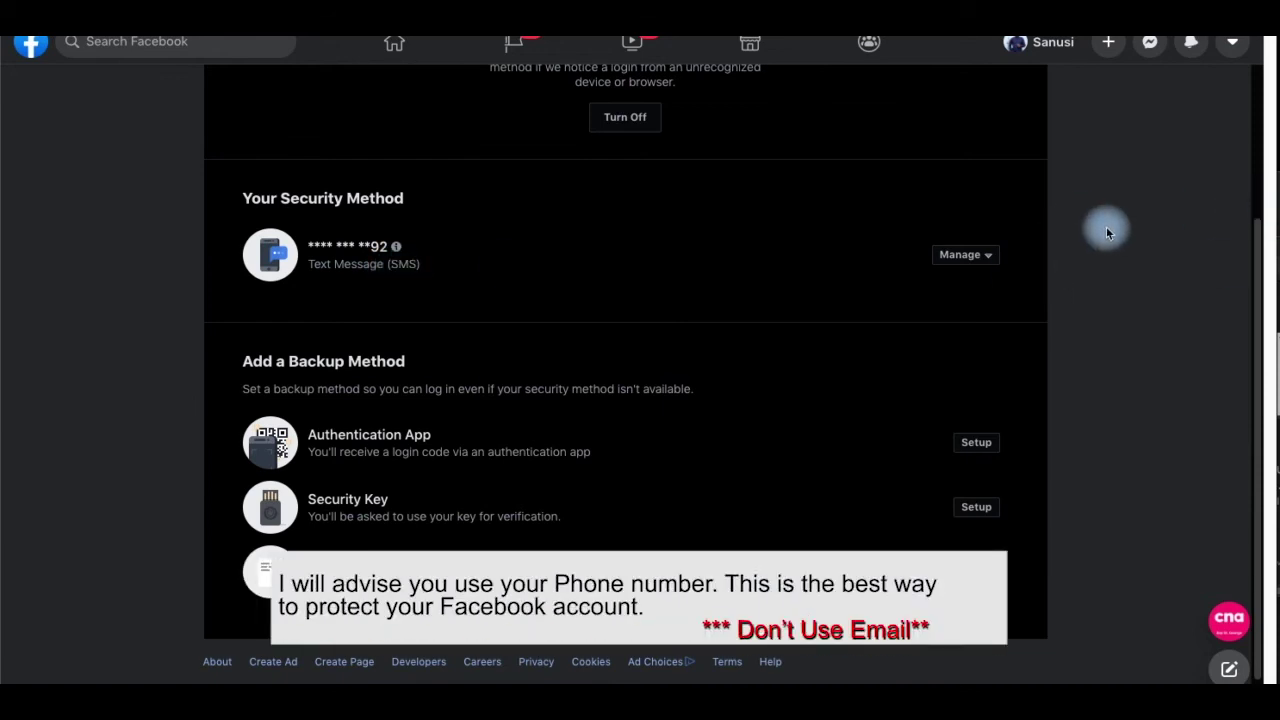
scroll(646, 256, up, 2)
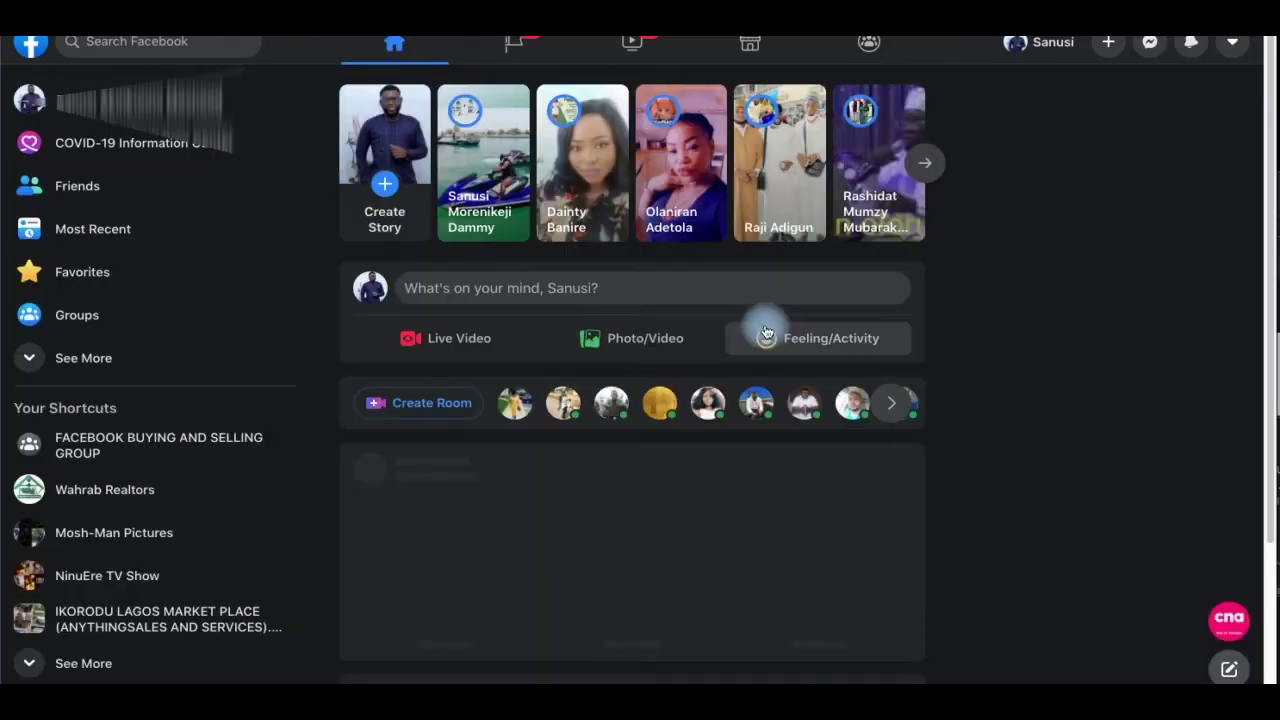
- Return to Security and Login via account menu > Settings & Privacy > Settings
click(1235, 49)
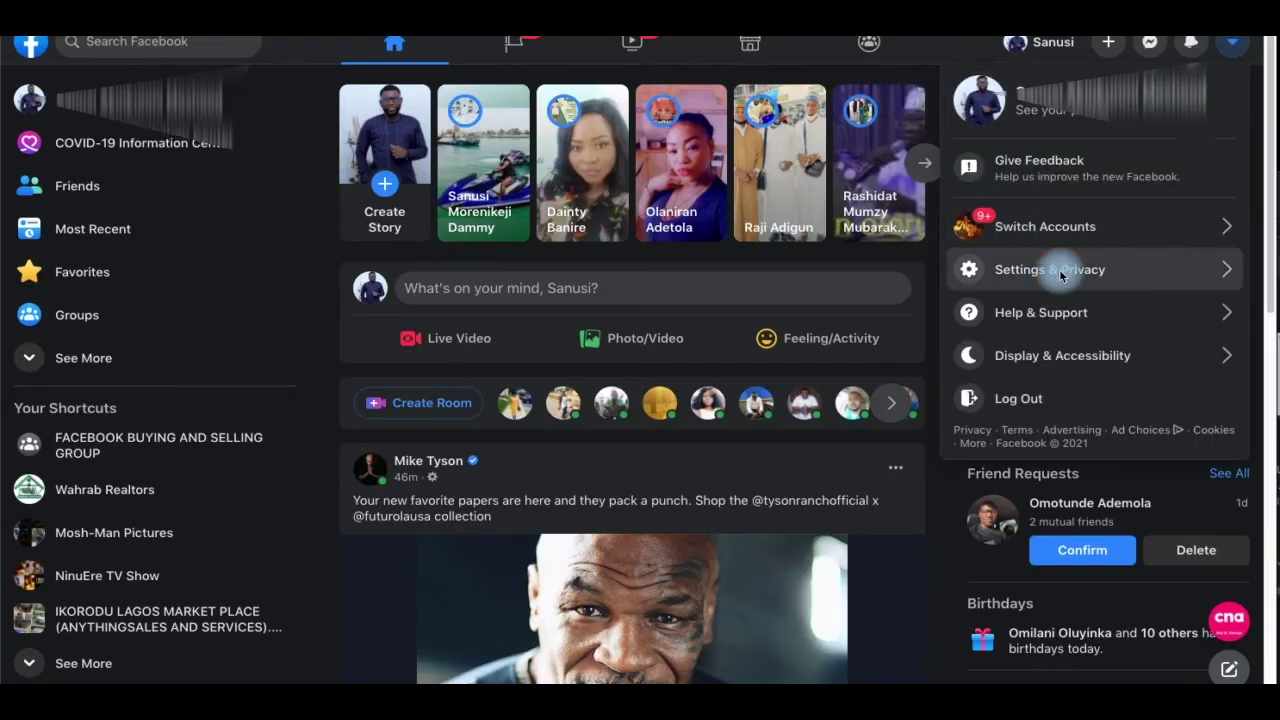
click(1062, 274)
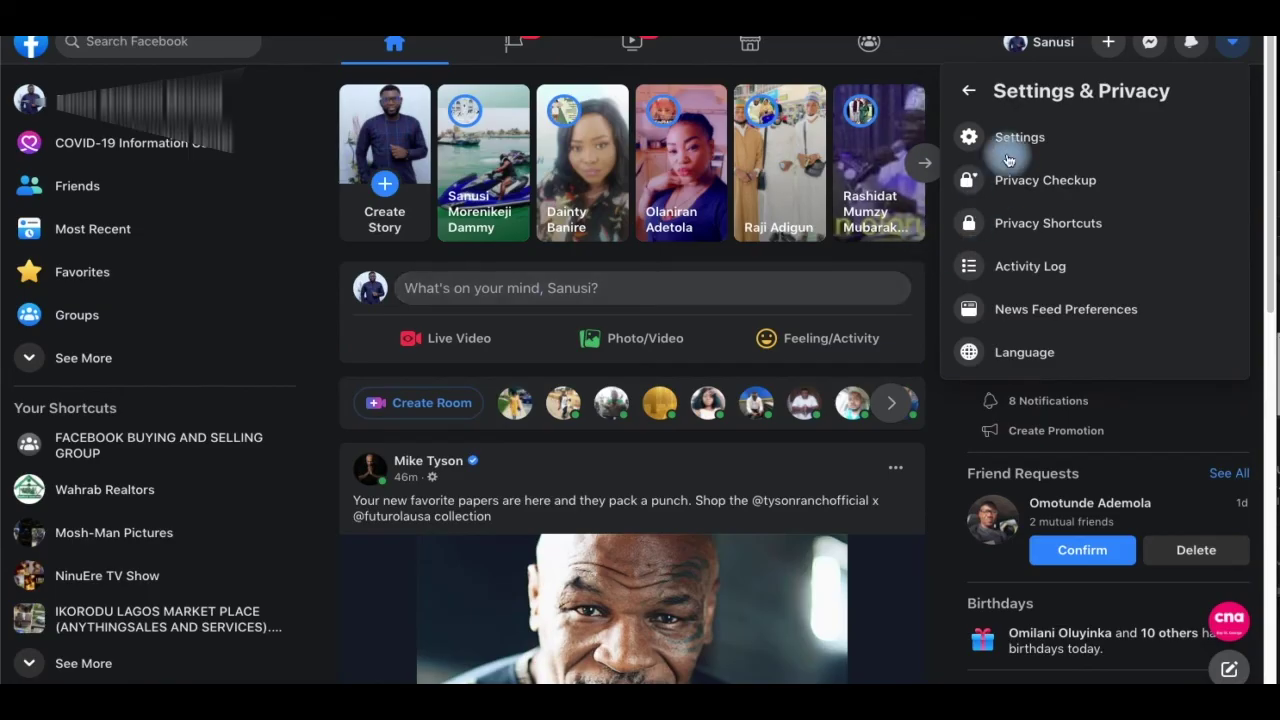
click(1013, 148)
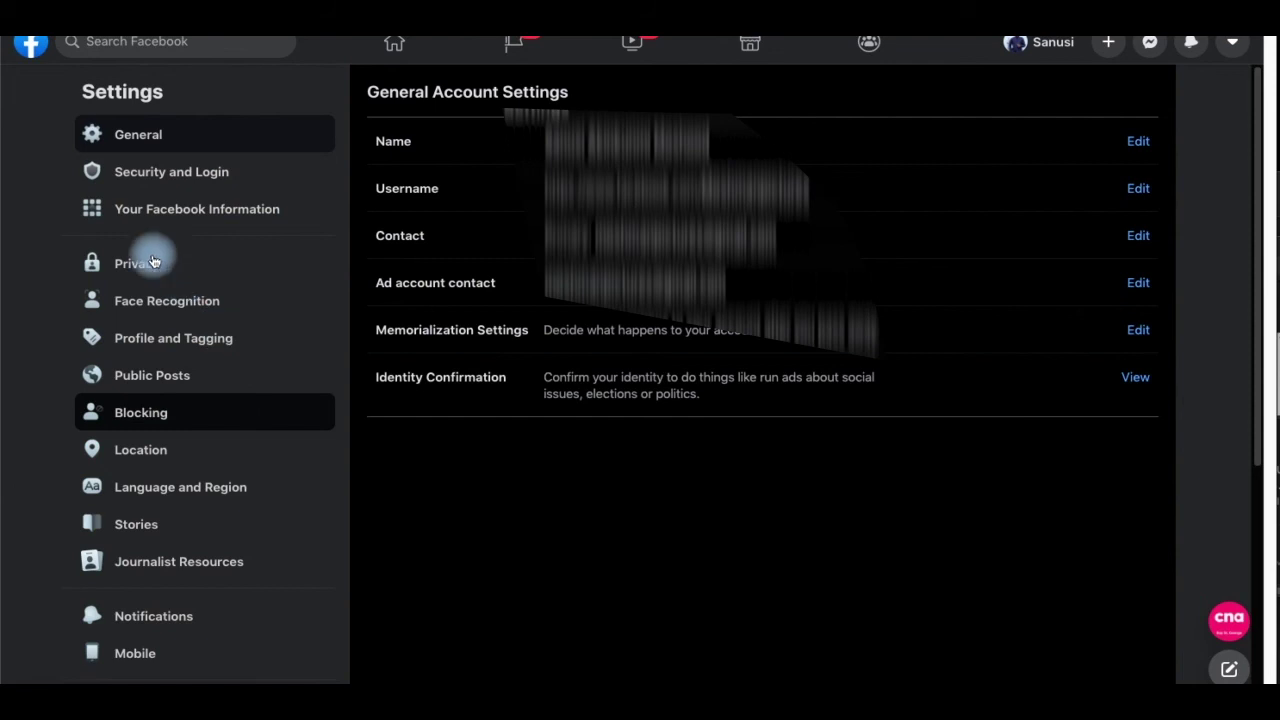
click(155, 180)
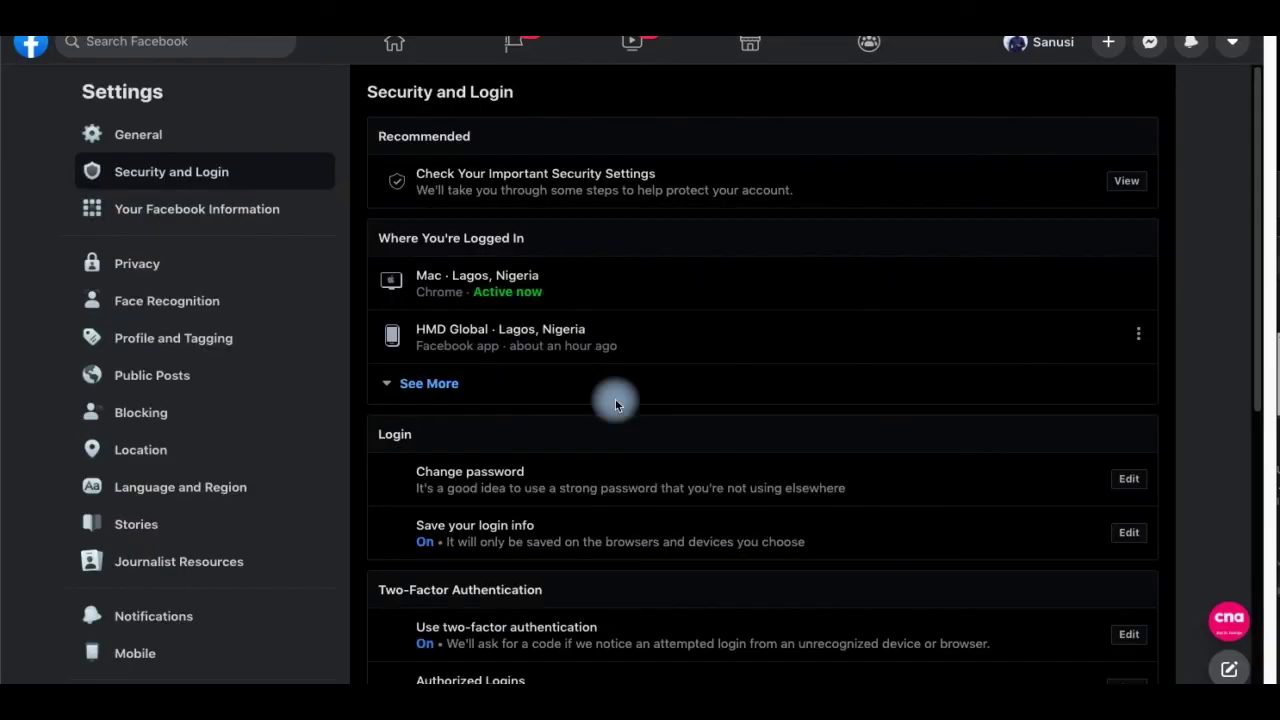
- Highlight the Two-Factor Authentication heading and edit Use two-factor authentication
scroll(483, 500, down, 3)
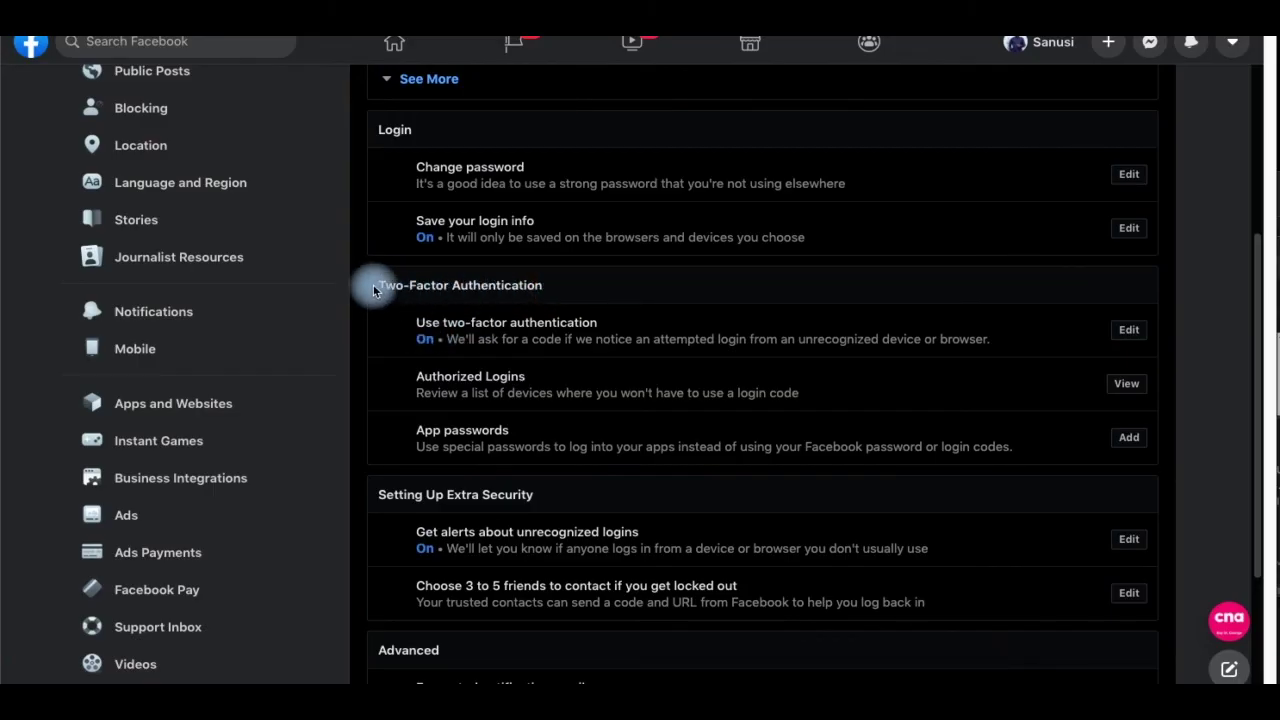
drag(378, 287, 560, 292)
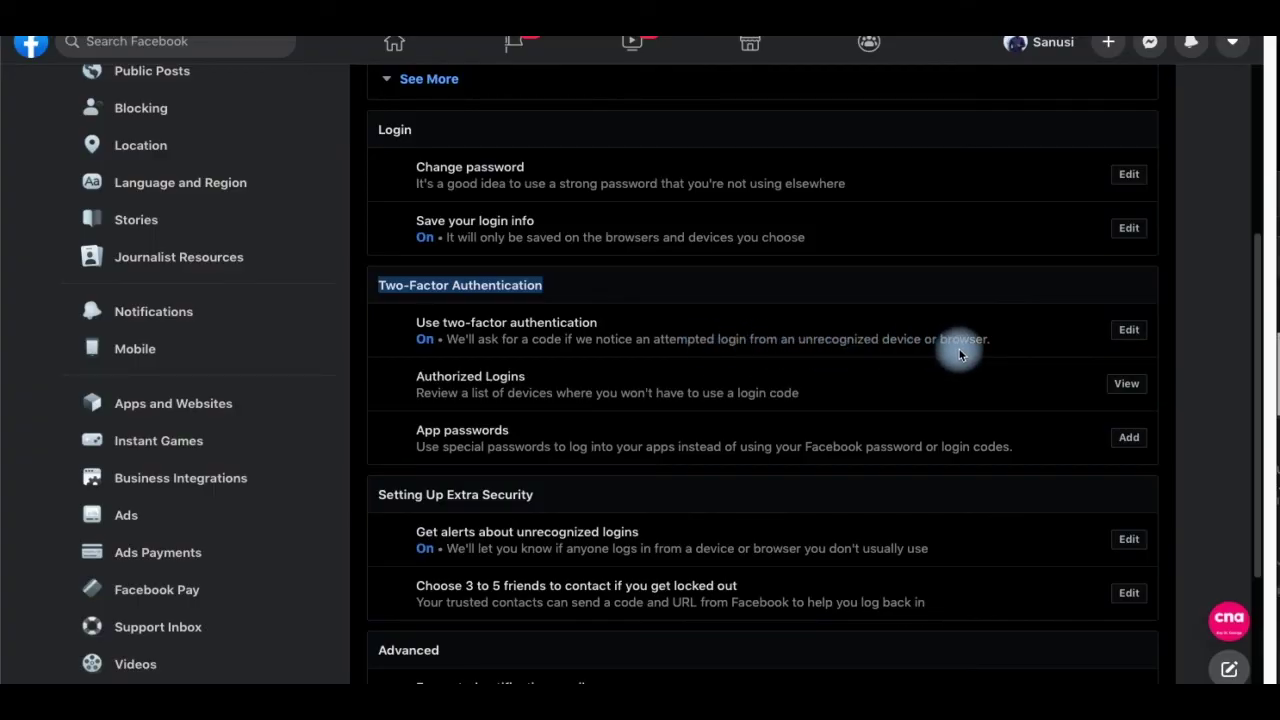
click(1131, 335)
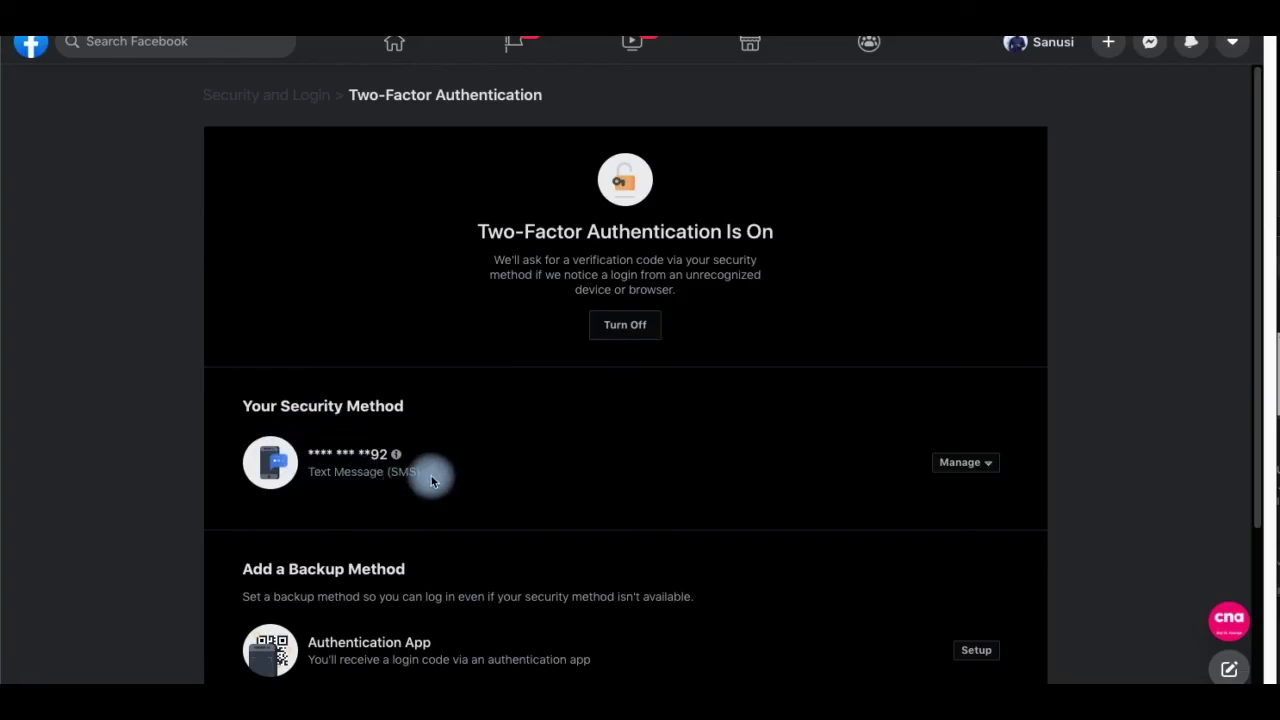
- Check the SMS security method's Manage options without changes, then return to the home feed
click(995, 467)
click(922, 452)
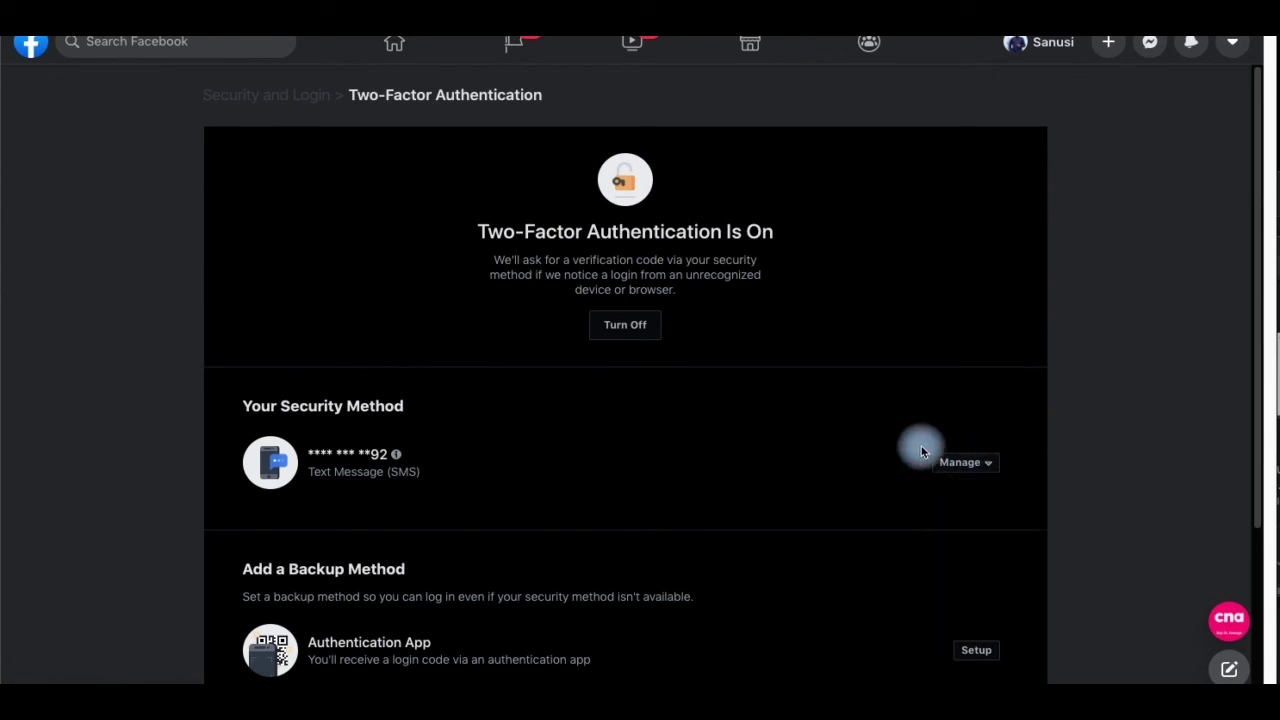
click(952, 463)
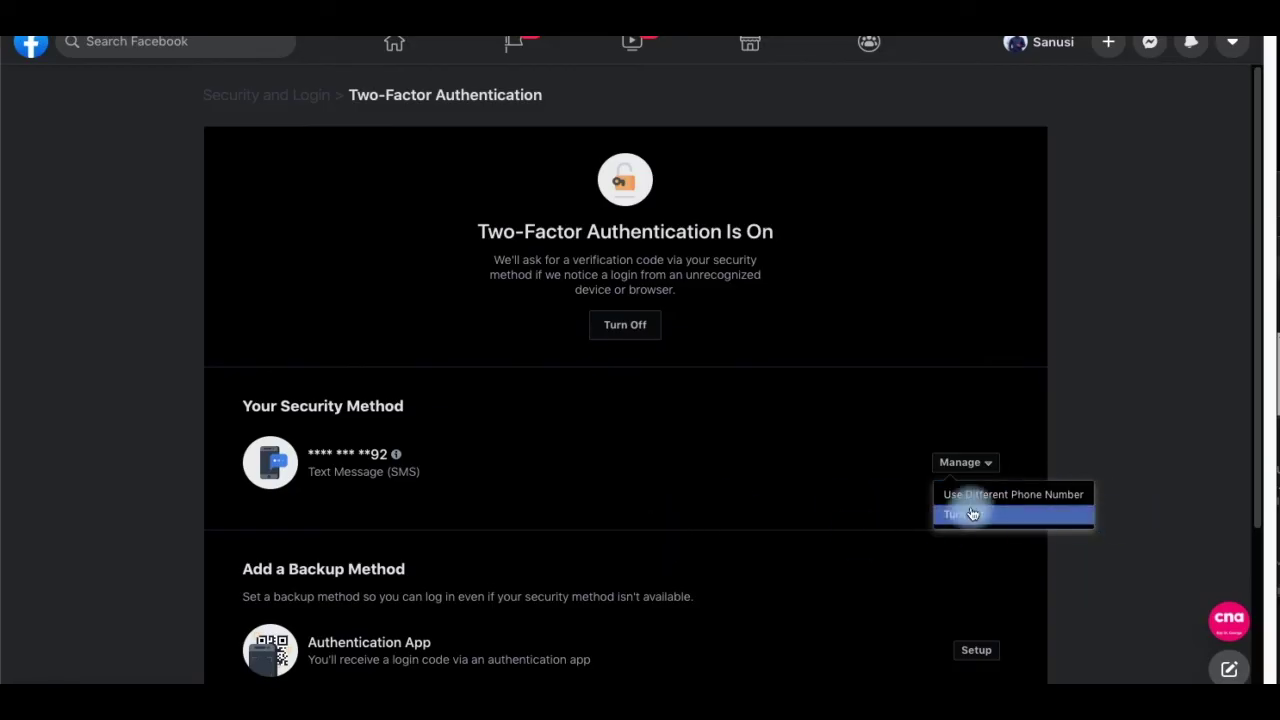
click(591, 500)
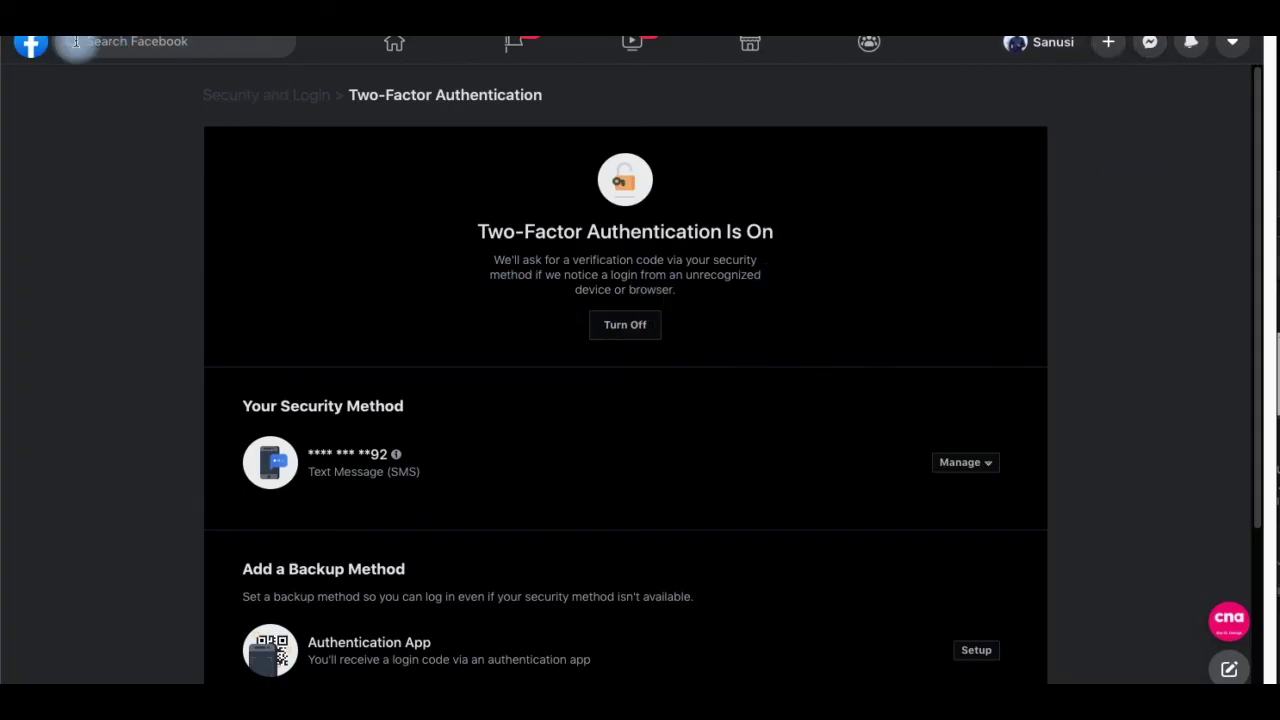
click(28, 47)
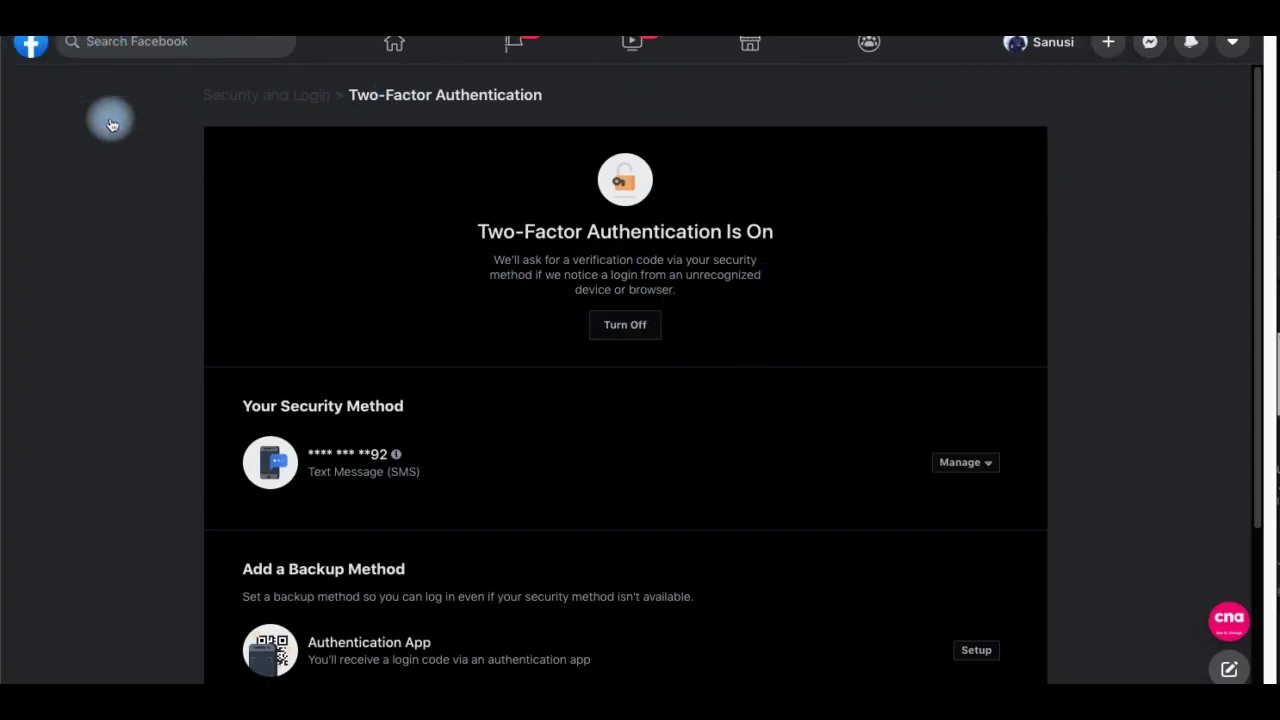